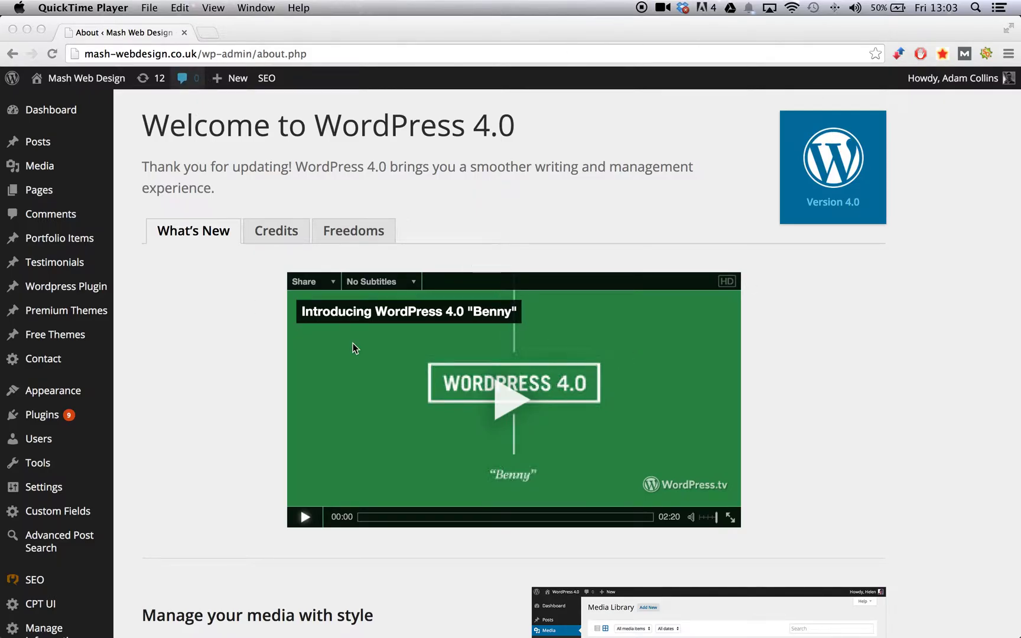
# Step: Go to Plugins > Add New in the WordPress dashboard, then show the desktop overview
pyautogui.click(269, 409)
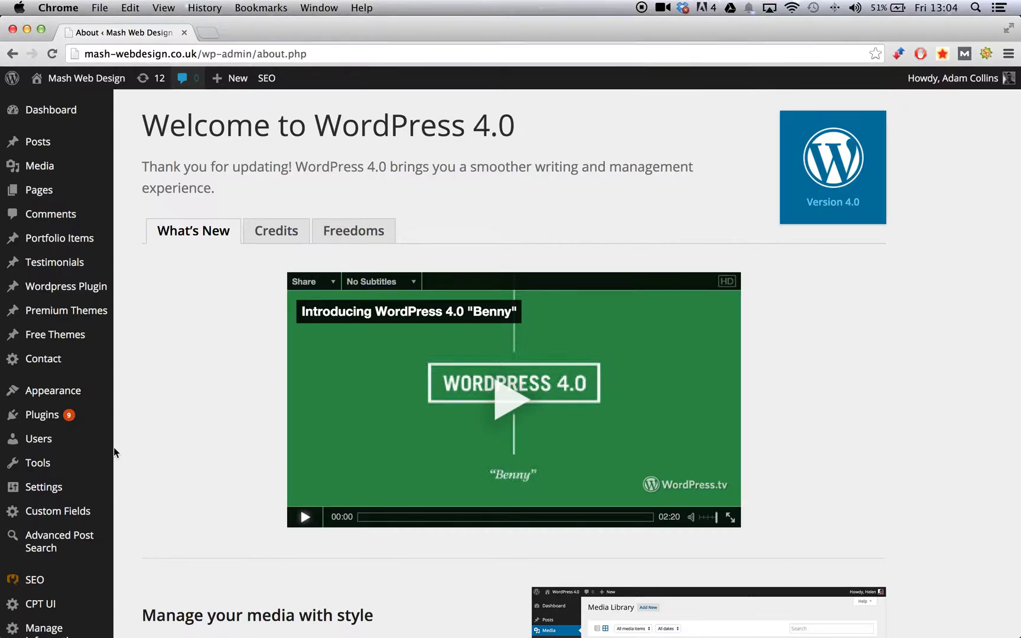
pyautogui.moveTo(106, 416)
pyautogui.click(138, 437)
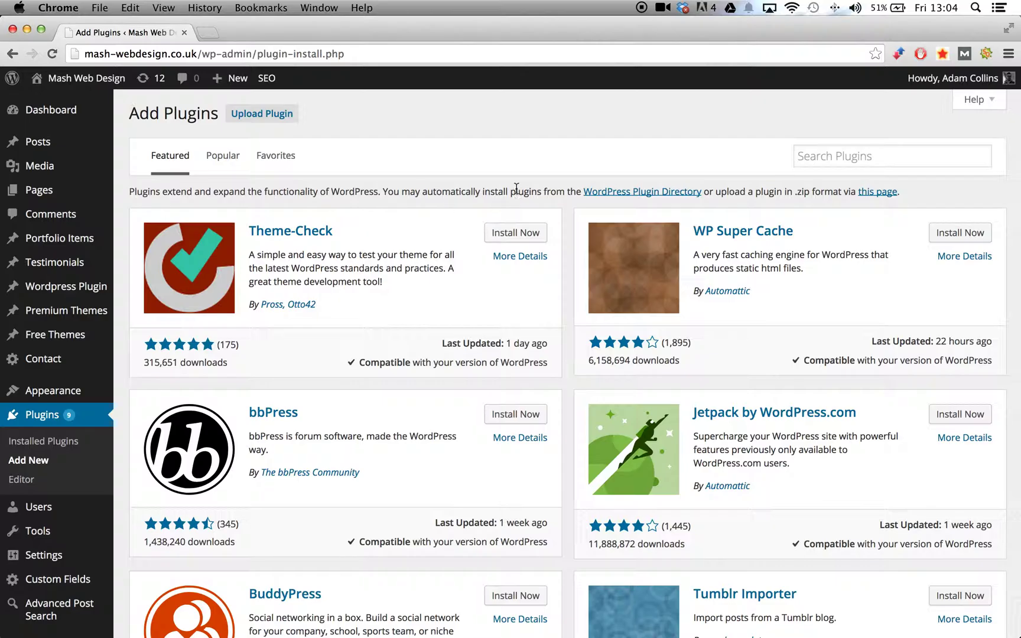
pyautogui.hotkey('ctrl', 'Up')
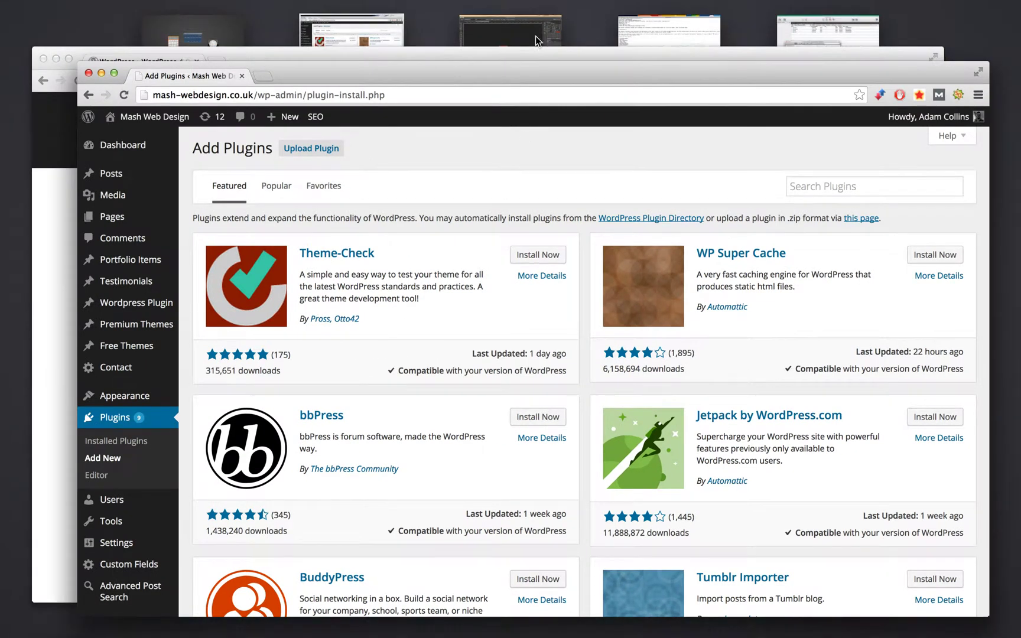
# Step: Switch to Desktop 2, where Photoshop has icon-256x256.jpg open
pyautogui.click(525, 45)
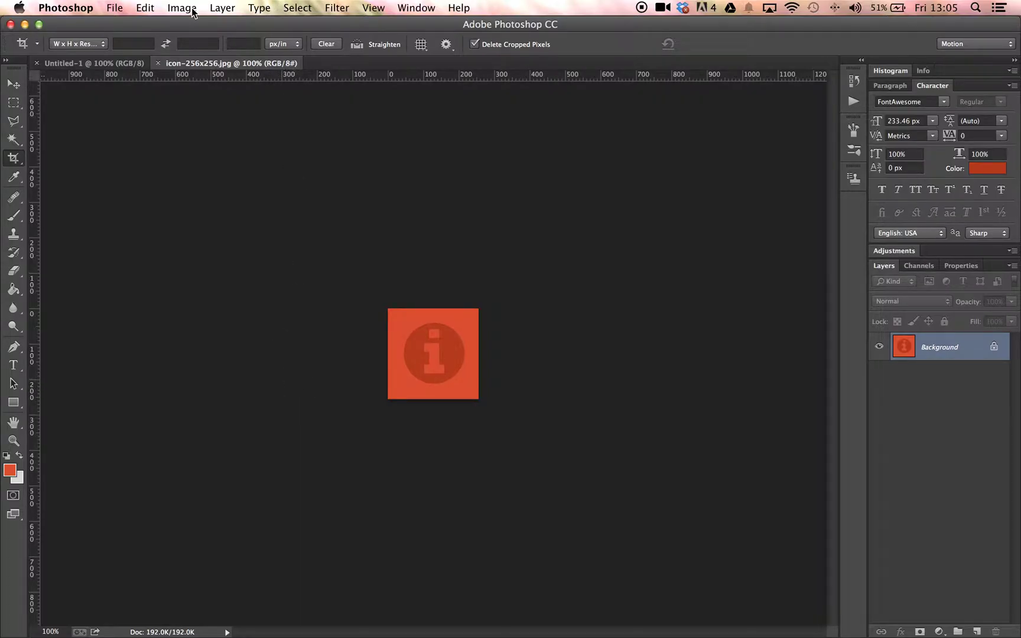
# Step: Save for Web as icon-256x256.jpg in the assets folder, replacing the existing file
pyautogui.click(122, 8)
pyautogui.click(161, 199)
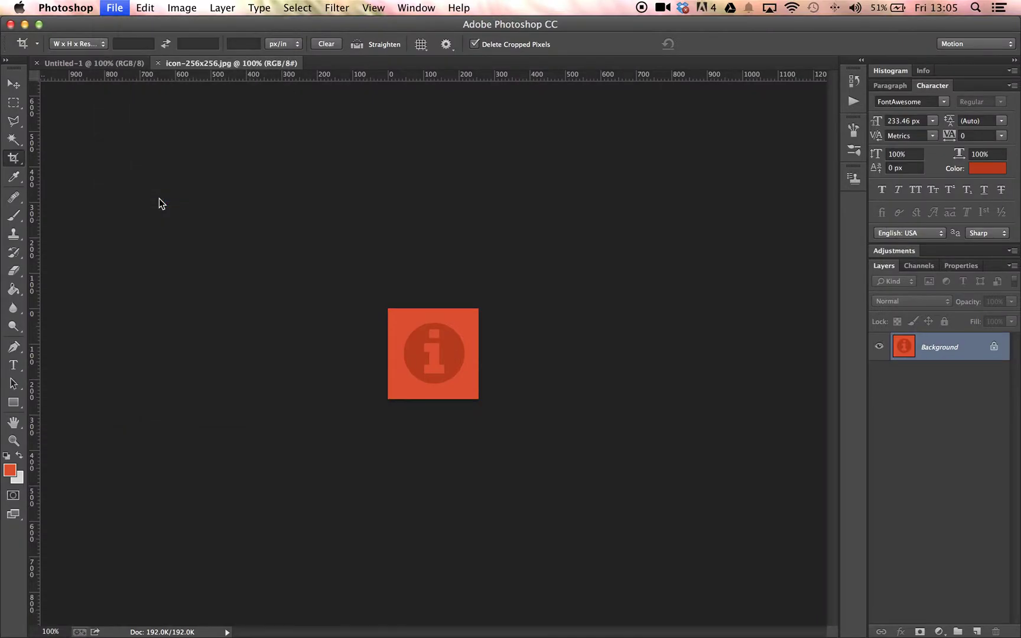
pyautogui.click(603, 624)
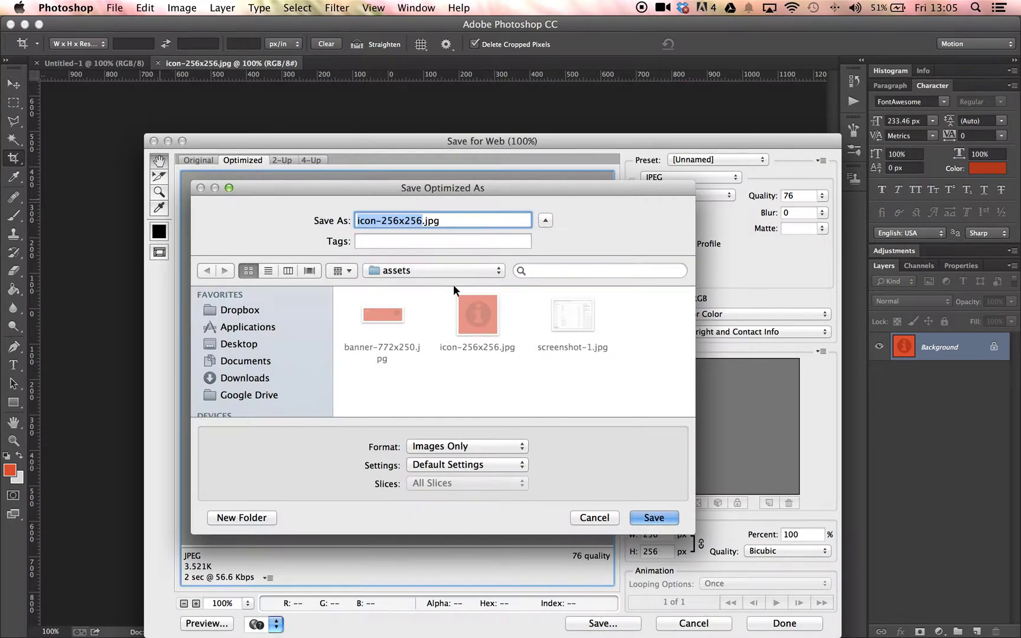
pyautogui.click(452, 271)
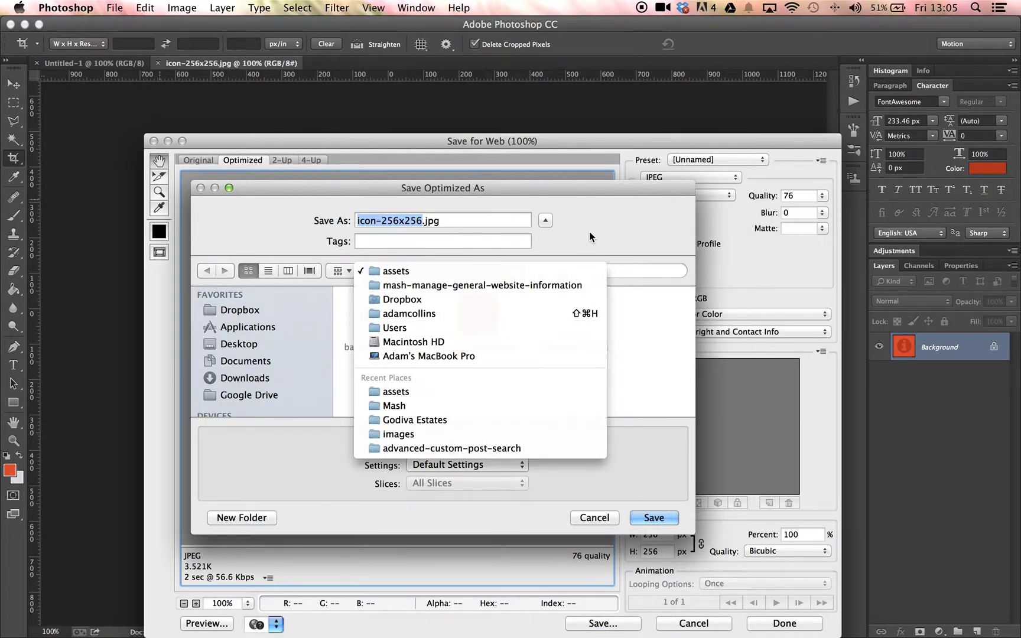
pyautogui.click(592, 232)
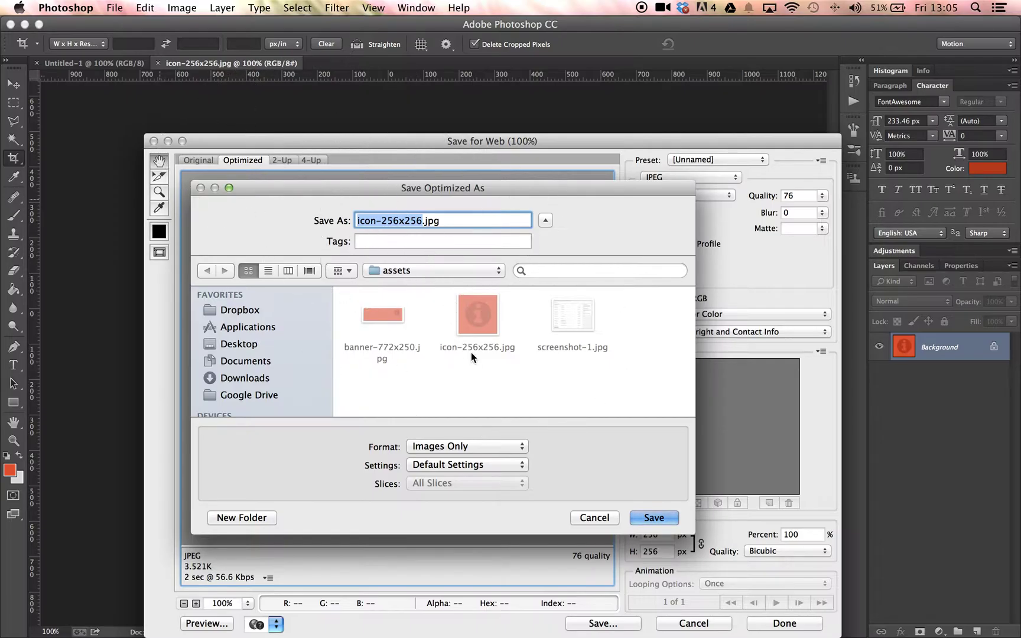
pyautogui.click(657, 519)
pyautogui.click(693, 353)
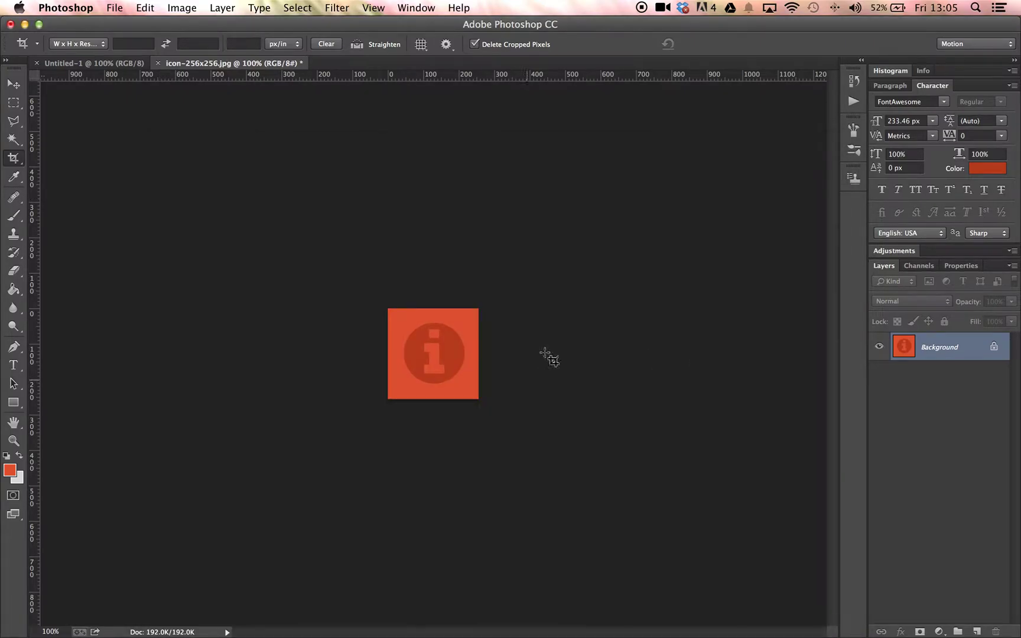
pyautogui.hotkey('ctrl', 'Up')
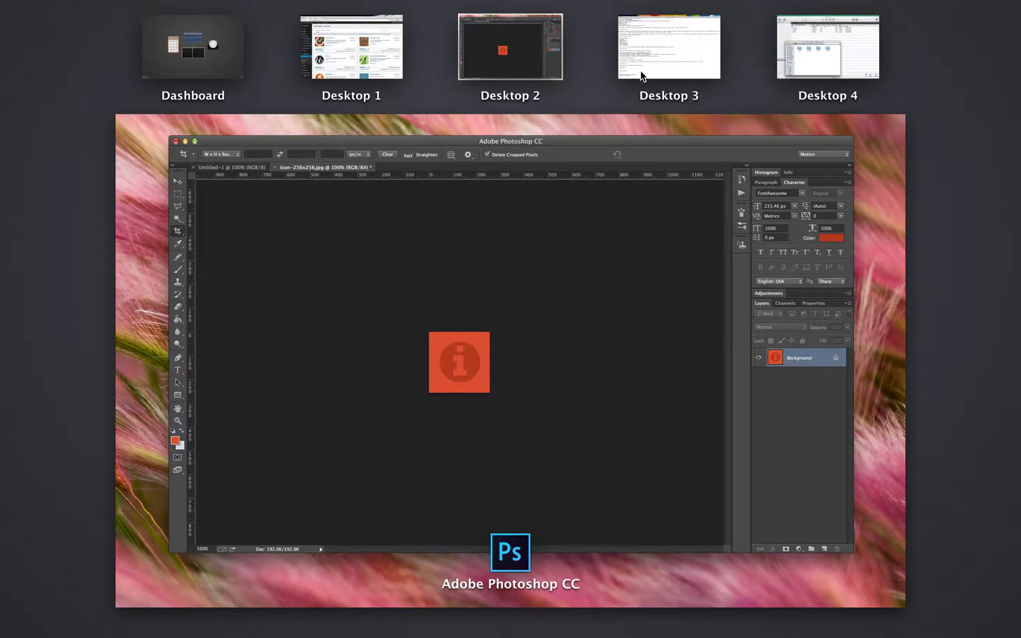
# Step: Switch to Desktop 3 and highlight readme.txt's 'Tested up to: 4.0' line
pyautogui.click(641, 61)
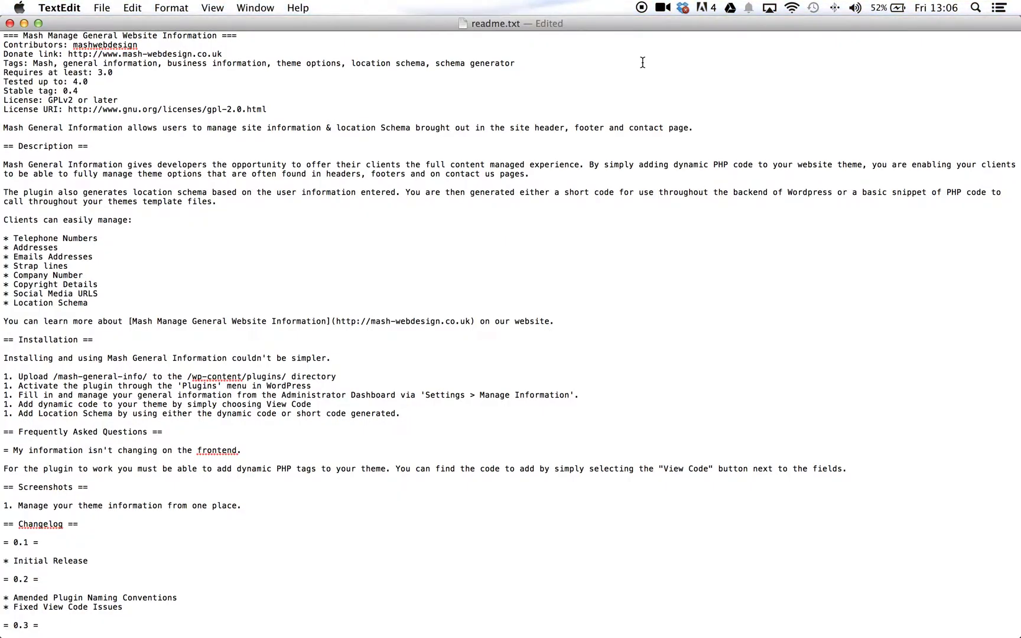
pyautogui.moveTo(88, 82); pyautogui.dragTo(25, 82)
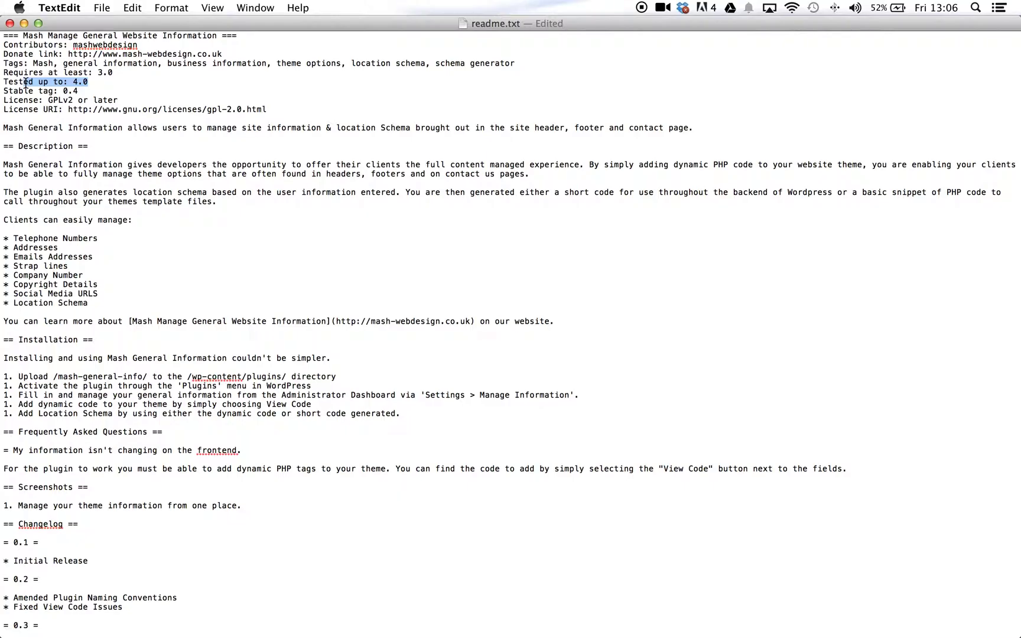
pyautogui.click(161, 156)
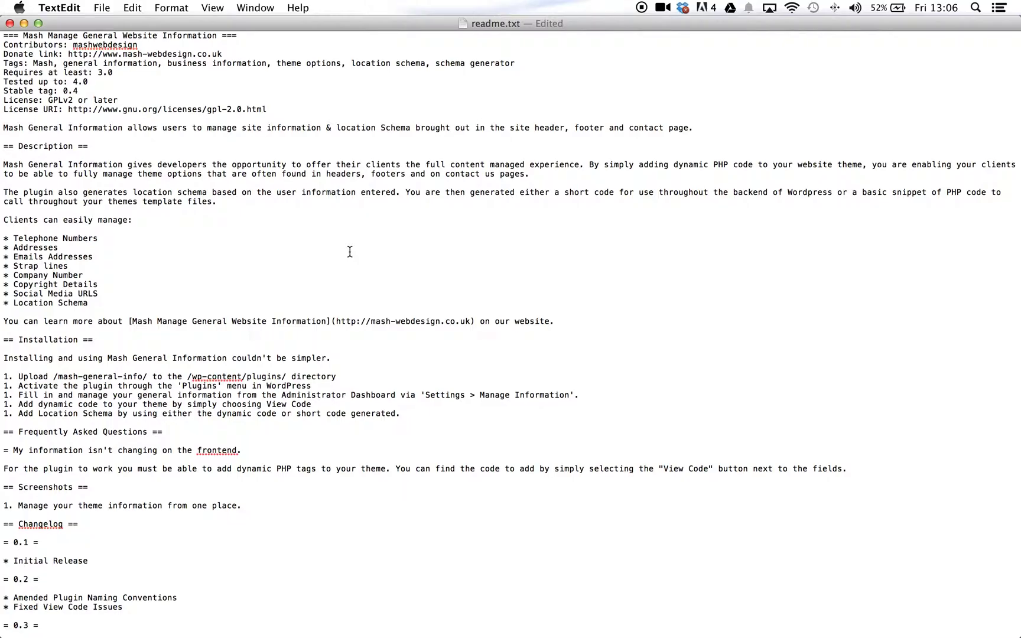
pyautogui.hotkey('ctrl', 'Up')
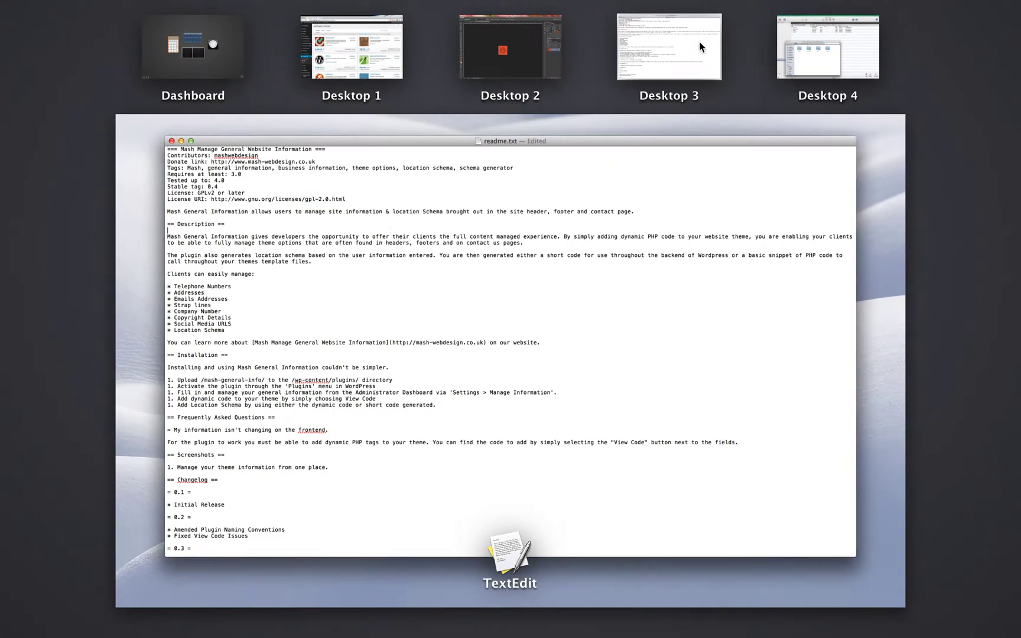
# Step: On Desktop 4, open the local assets folder and drag icon-256x256.jpg onto Cornerstone's assets folder
pyautogui.click(796, 50)
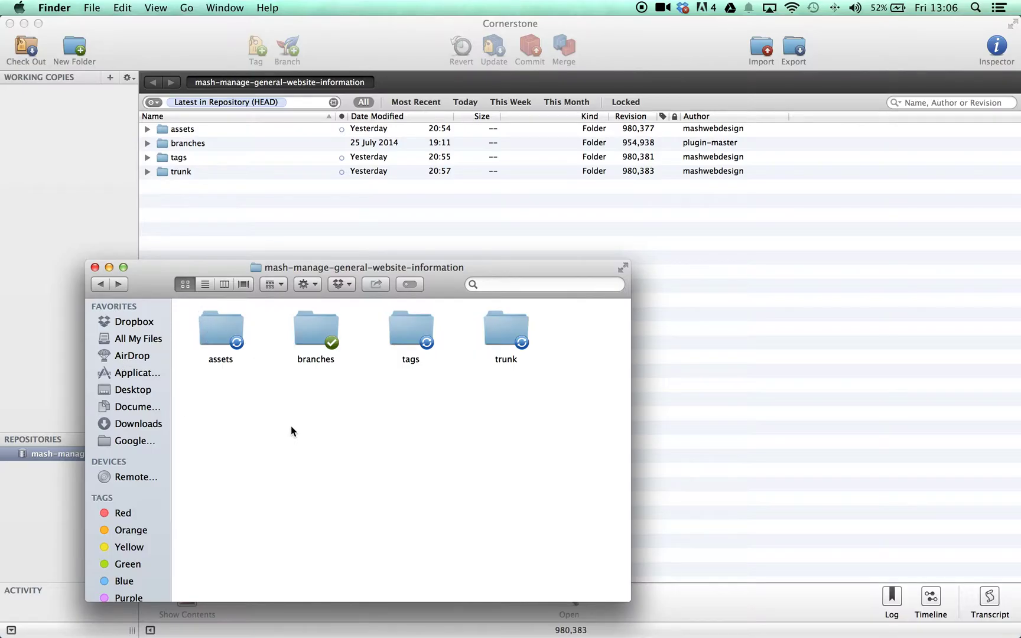
pyautogui.doubleClick(223, 333)
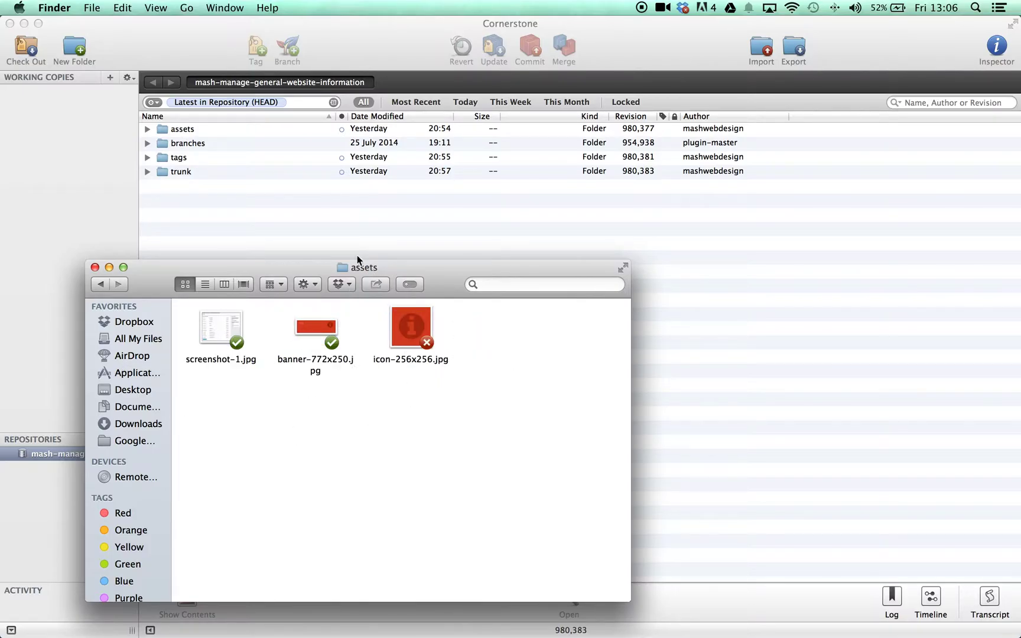
pyautogui.moveTo(409, 331); pyautogui.dragTo(191, 126)
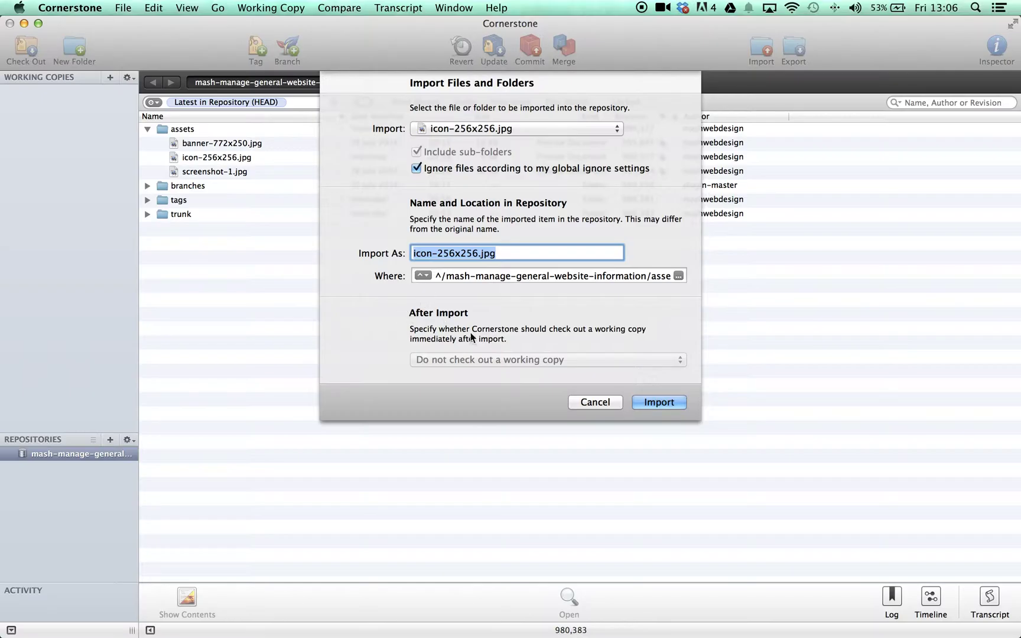
# Step: Import the icon with log message 'Added Plugin Icon' and dismiss the already-exists alert
pyautogui.click(675, 405)
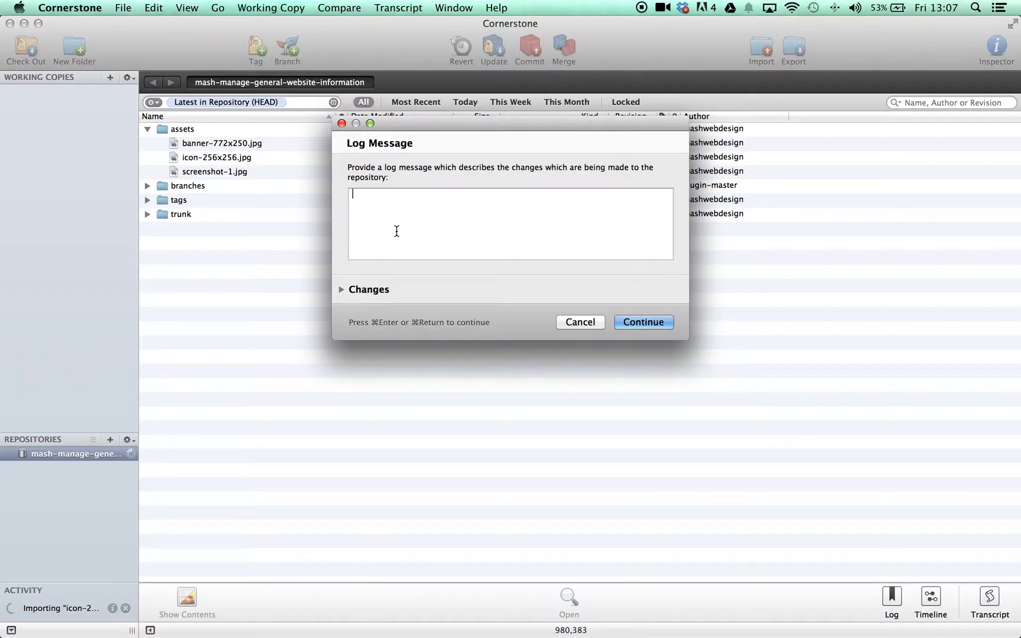
pyautogui.write('Added Plugin Icon')
pyautogui.click(635, 322)
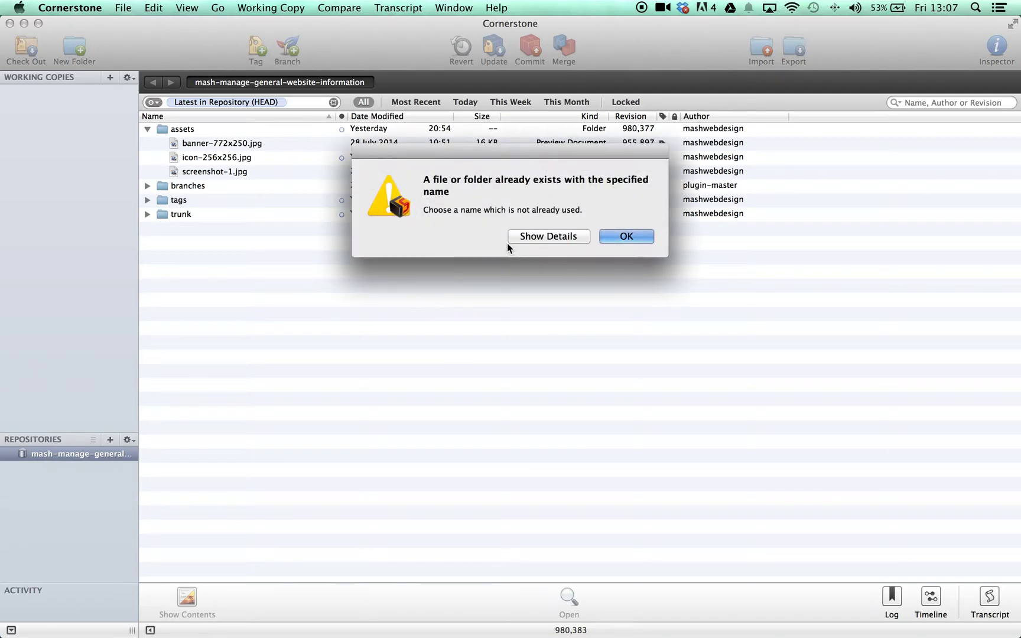
pyautogui.click(626, 236)
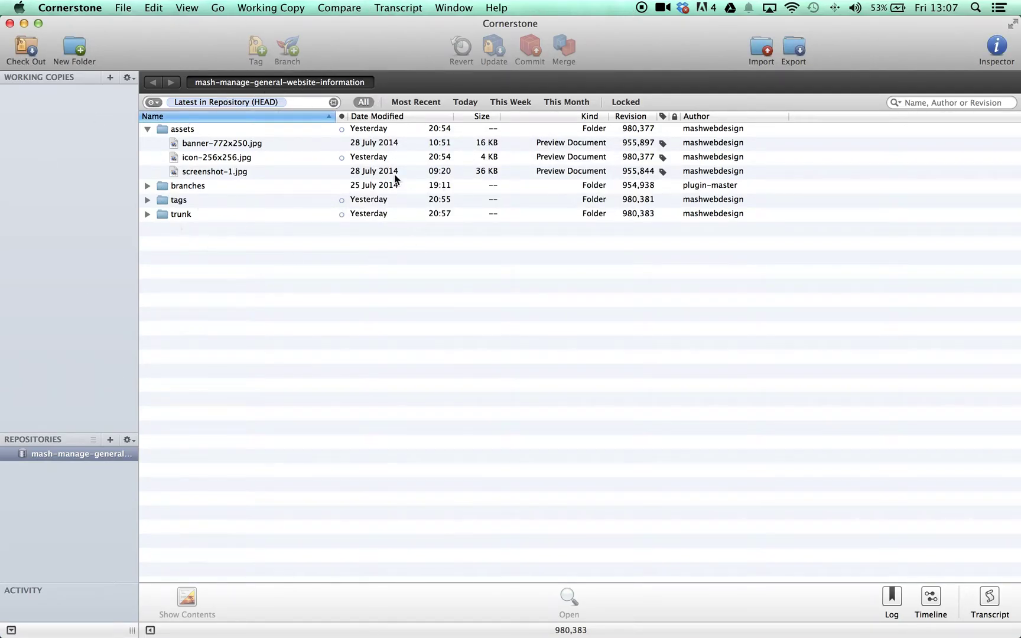
# Step: Delete readme.txt from trunk, committing with log message 'Remove Old Readme.txt'
pyautogui.click(237, 157)
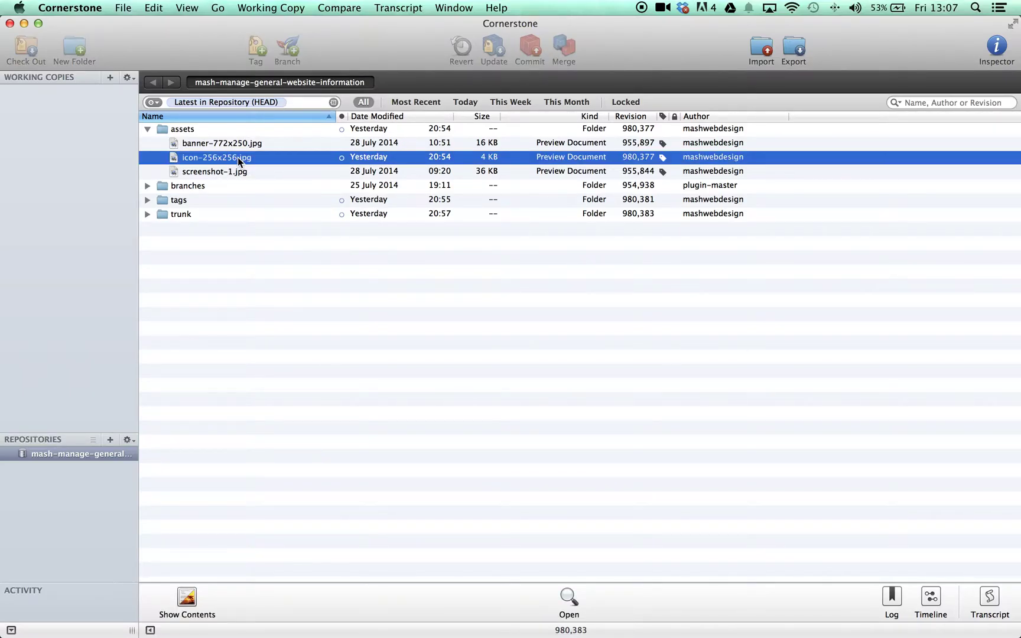
pyautogui.click(288, 305)
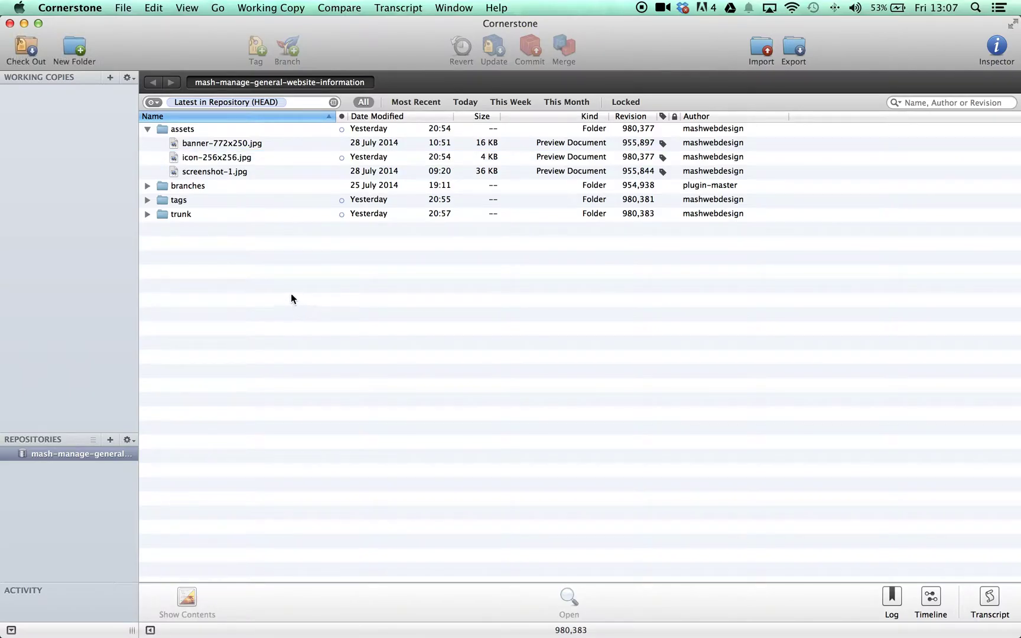
pyautogui.click(147, 214)
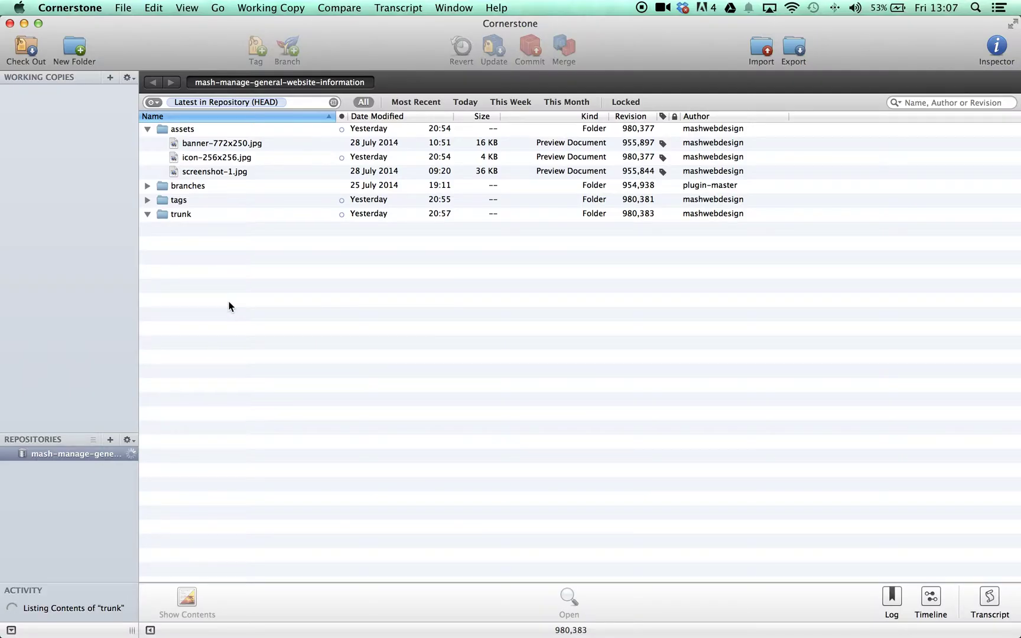
pyautogui.click(237, 274)
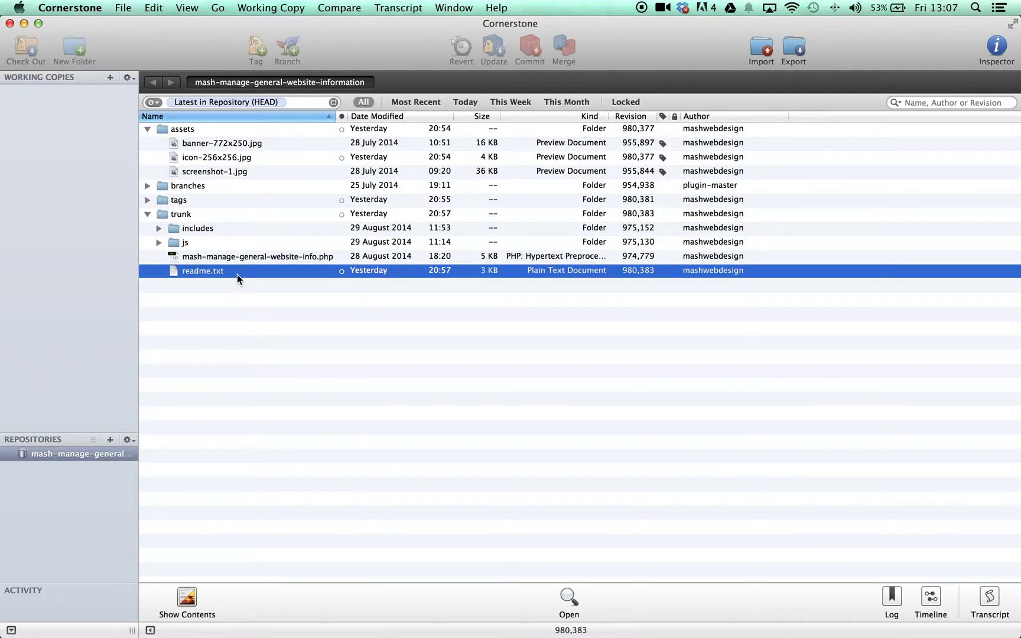
pyautogui.rightClick(237, 274)
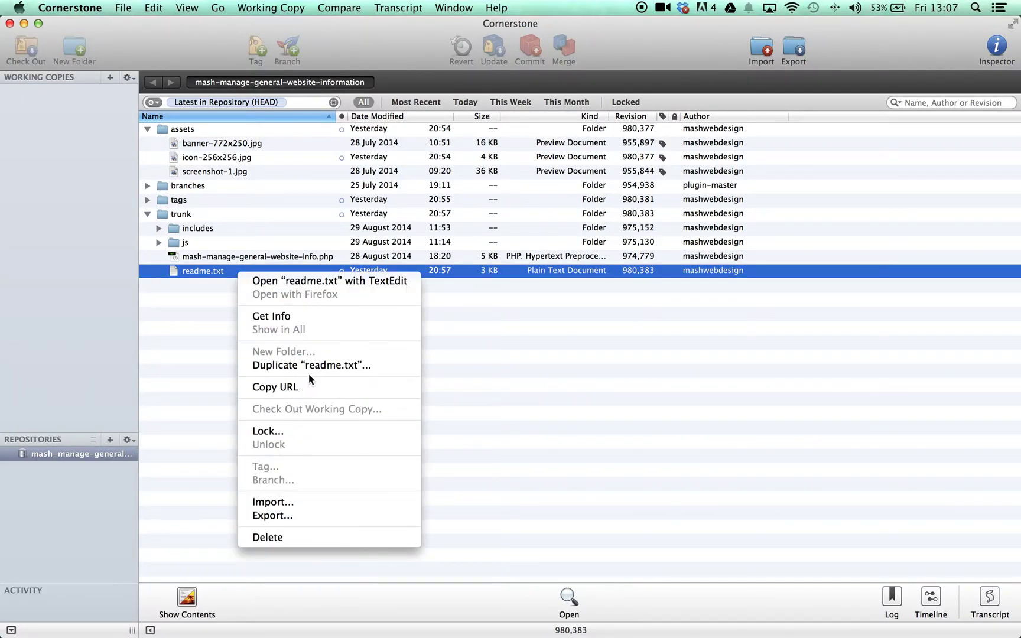
pyautogui.click(281, 537)
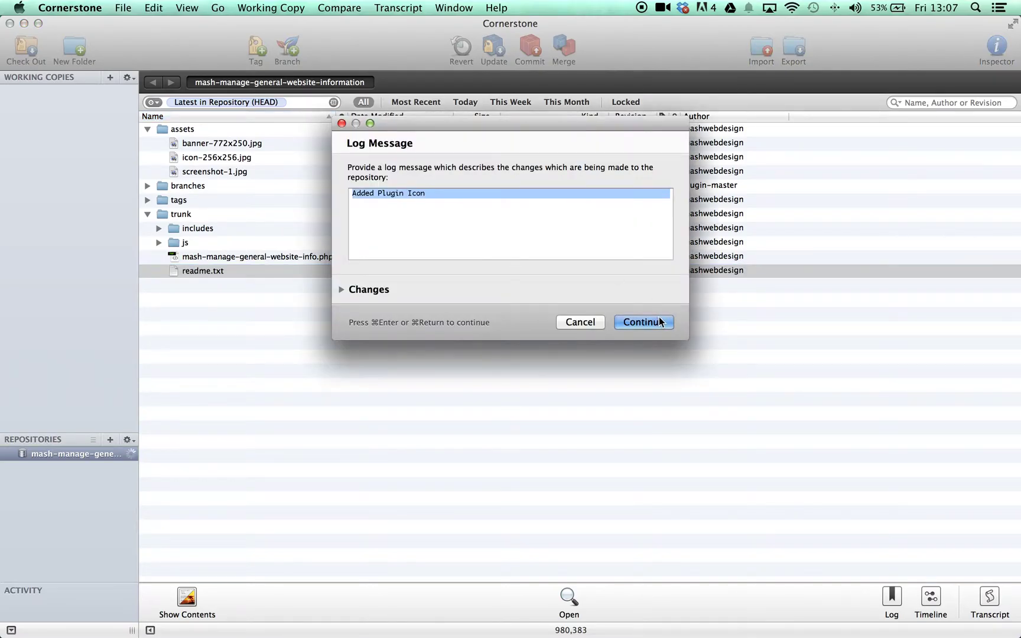
pyautogui.write('Remove')
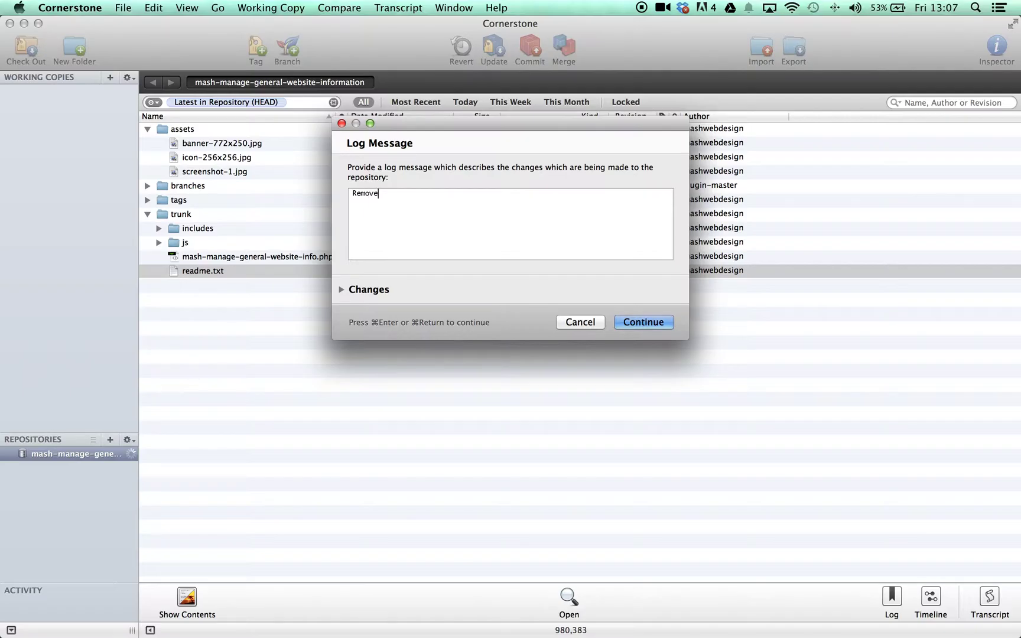
pyautogui.write(' Old Readme.txt')
pyautogui.click(643, 322)
pyautogui.press('super+Tab')
# Step: Import the local readme.txt into trunk with log message 'Add Readme.txt'
pyautogui.moveTo(446, 298); pyautogui.dragTo(432, 343)
pyautogui.moveTo(497, 371); pyautogui.dragTo(183, 217)
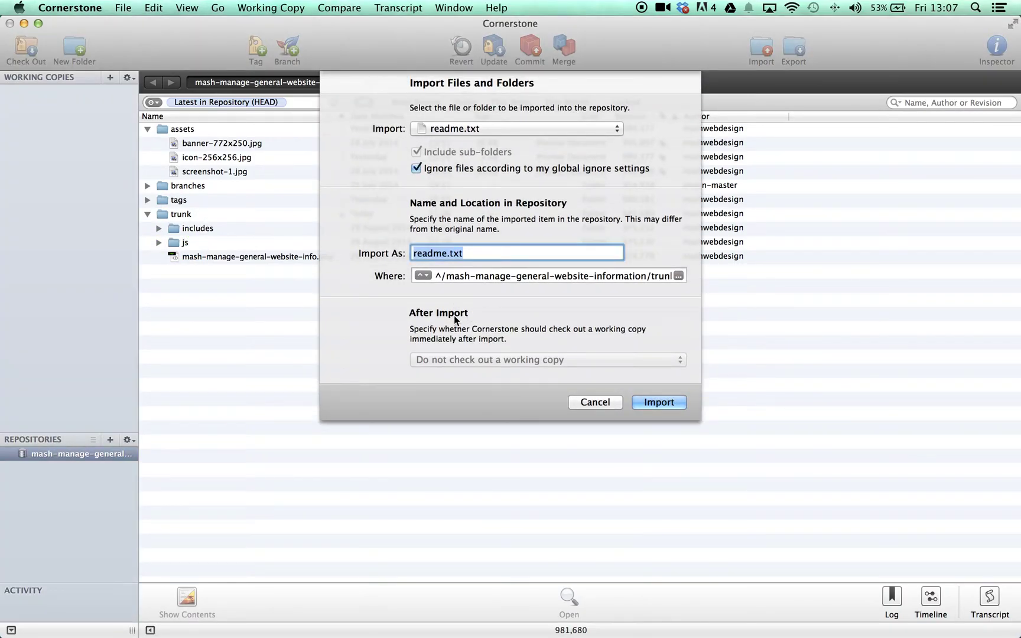
pyautogui.click(659, 403)
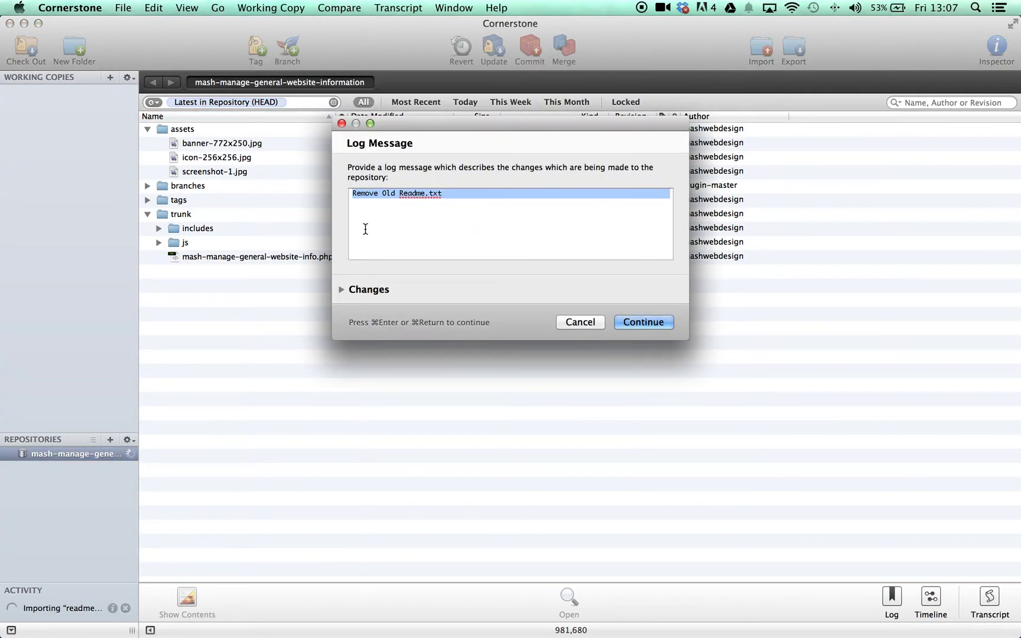
pyautogui.click(365, 227)
pyautogui.moveTo(394, 193); pyautogui.dragTo(258, 187)
pyautogui.write('Add')
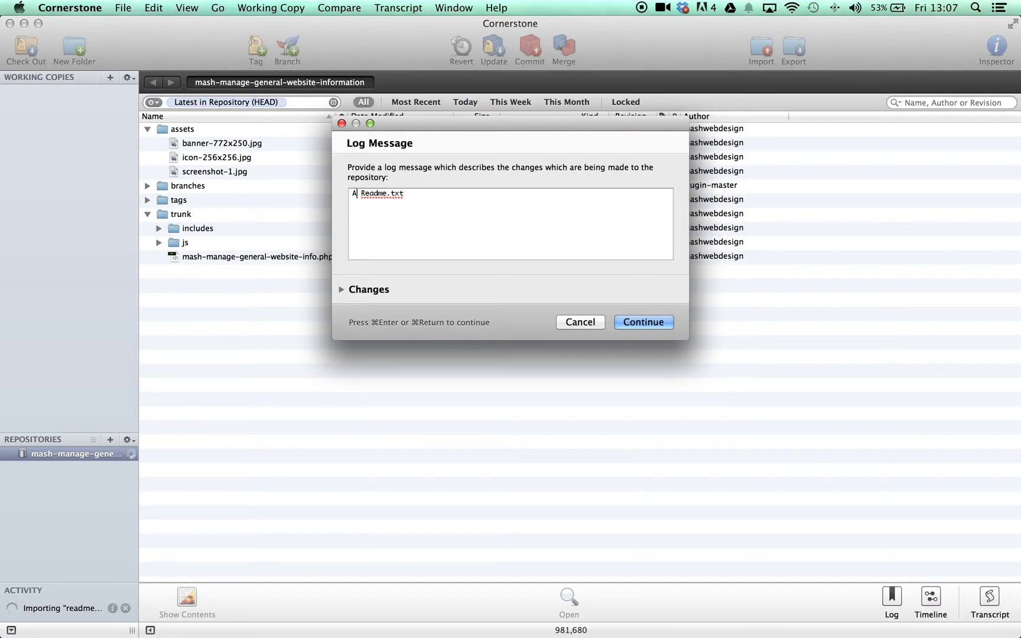
pyautogui.click(642, 321)
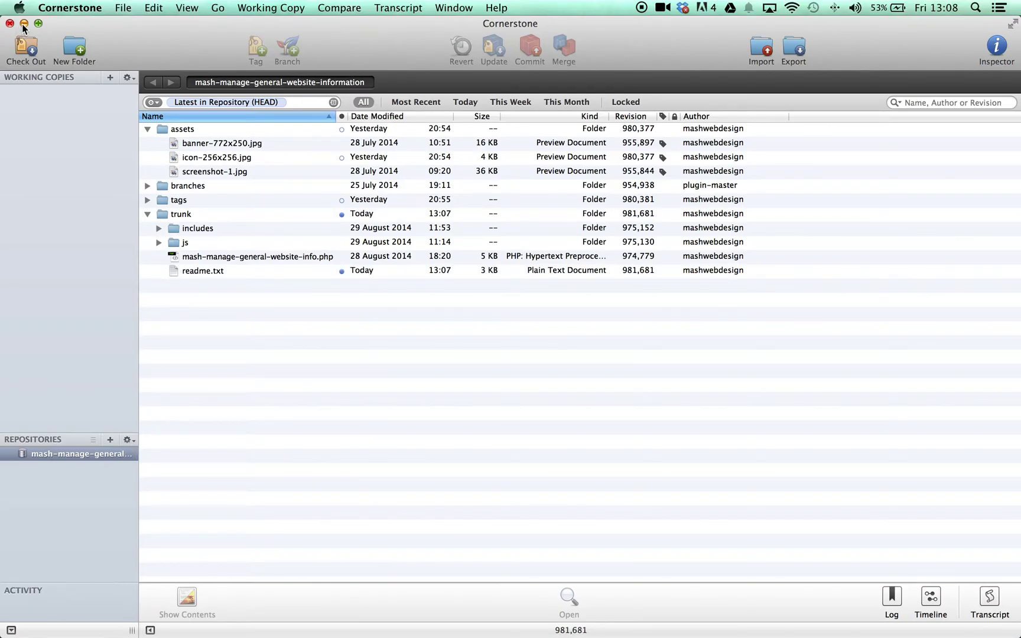
# Step: Minimize Cornerstone and search Add Plugins for 'mash manage general website information'
pyautogui.click(24, 23)
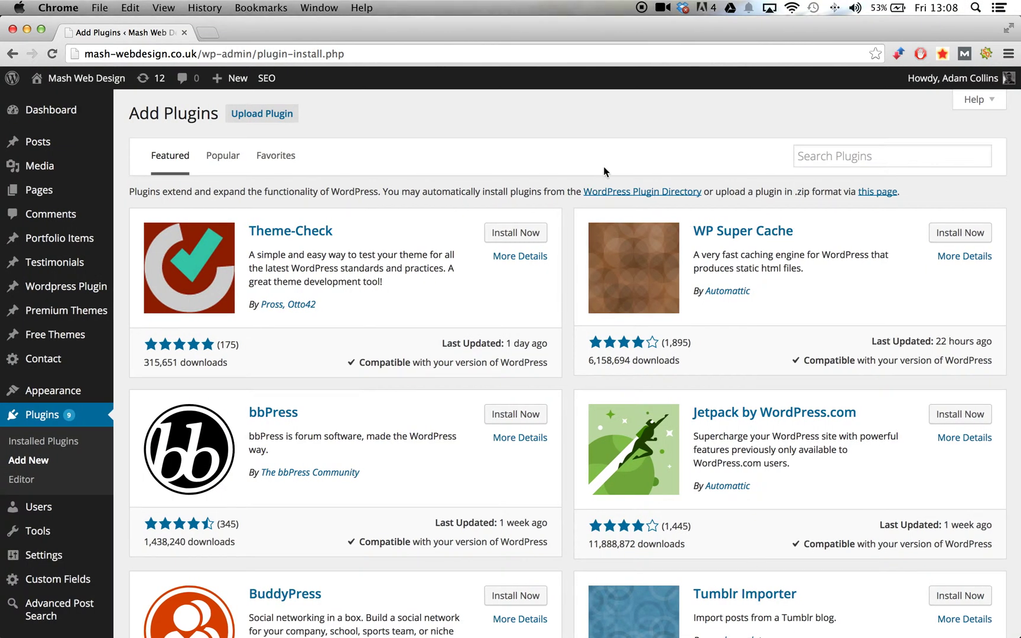
pyautogui.click(905, 151)
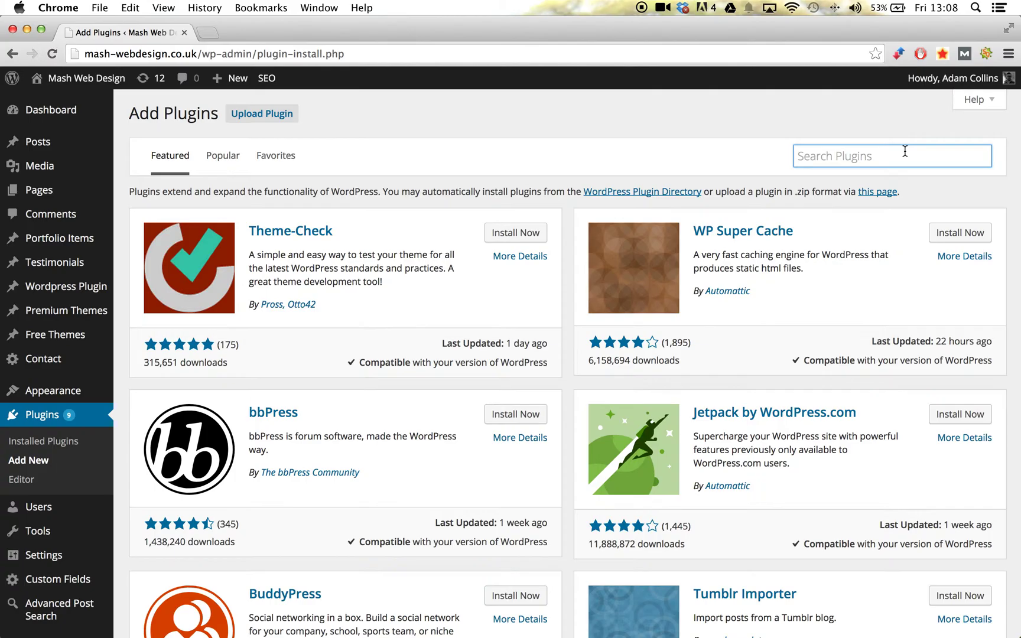
pyautogui.write('mash ma')
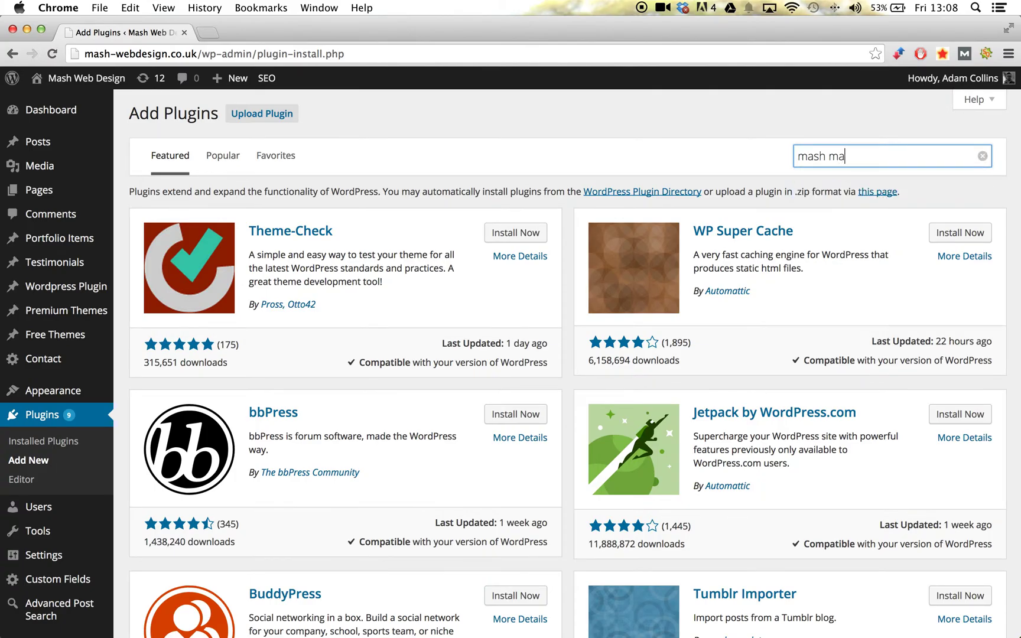
pyautogui.write('nage general website ifn')
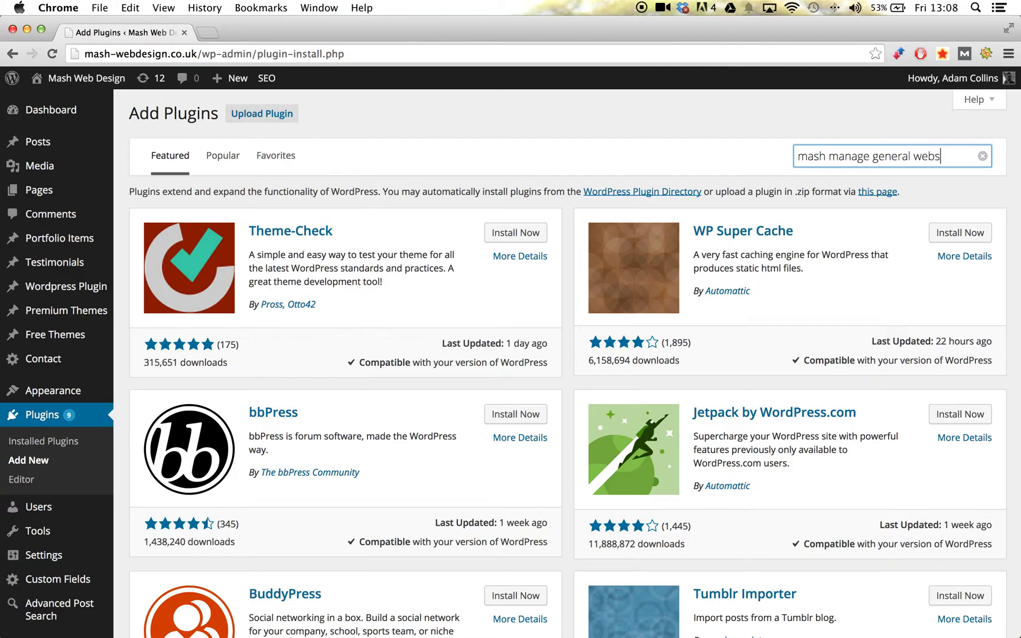
pyautogui.press('BackSpace')
pyautogui.press('BackSpace')
pyautogui.write('nformation')
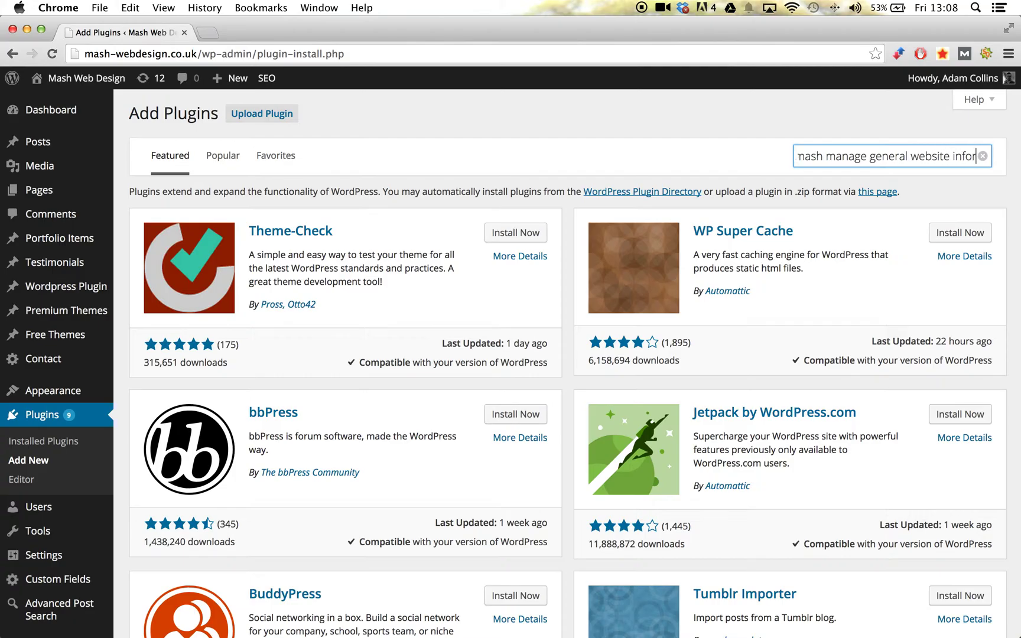
pyautogui.press('Return')
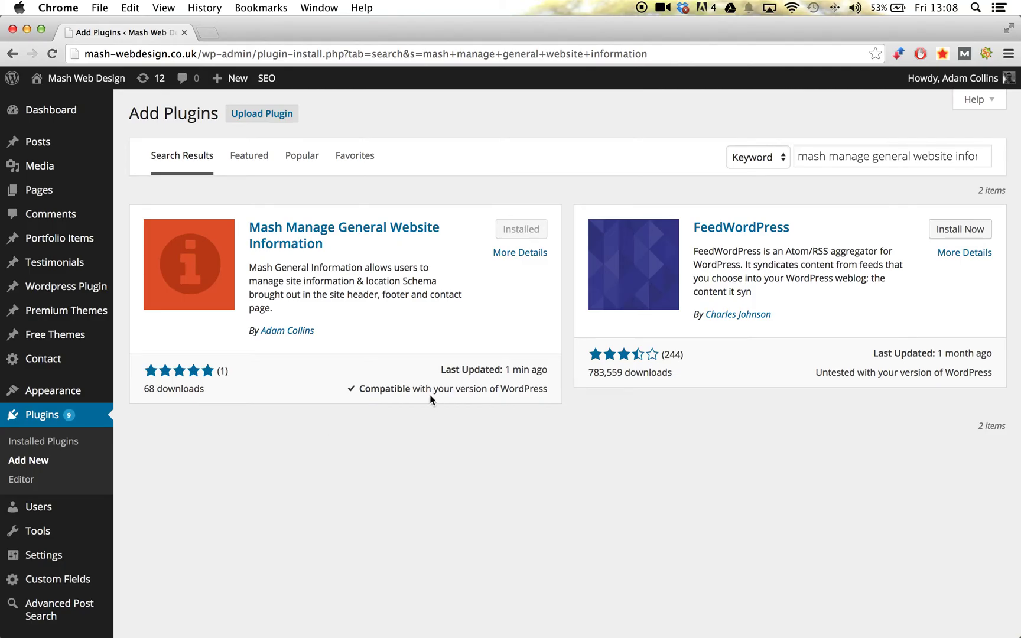
# Step: Highlight the plugin's 'Compatible with your version of WordPress' note, then show the desktop overview
pyautogui.moveTo(379, 389); pyautogui.dragTo(540, 391)
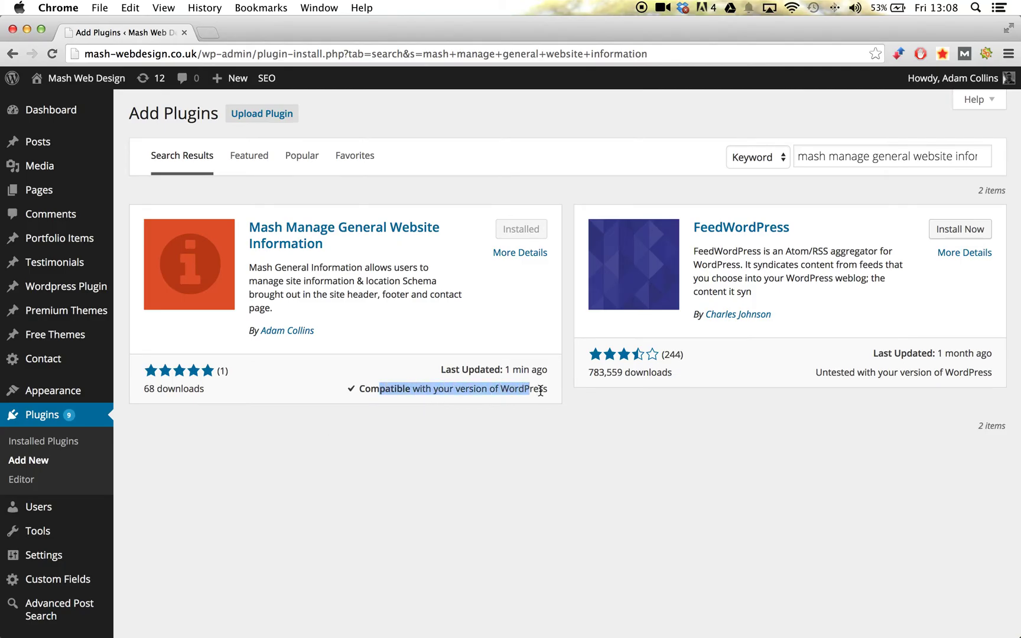
pyautogui.doubleClick(526, 389)
pyautogui.click(569, 412)
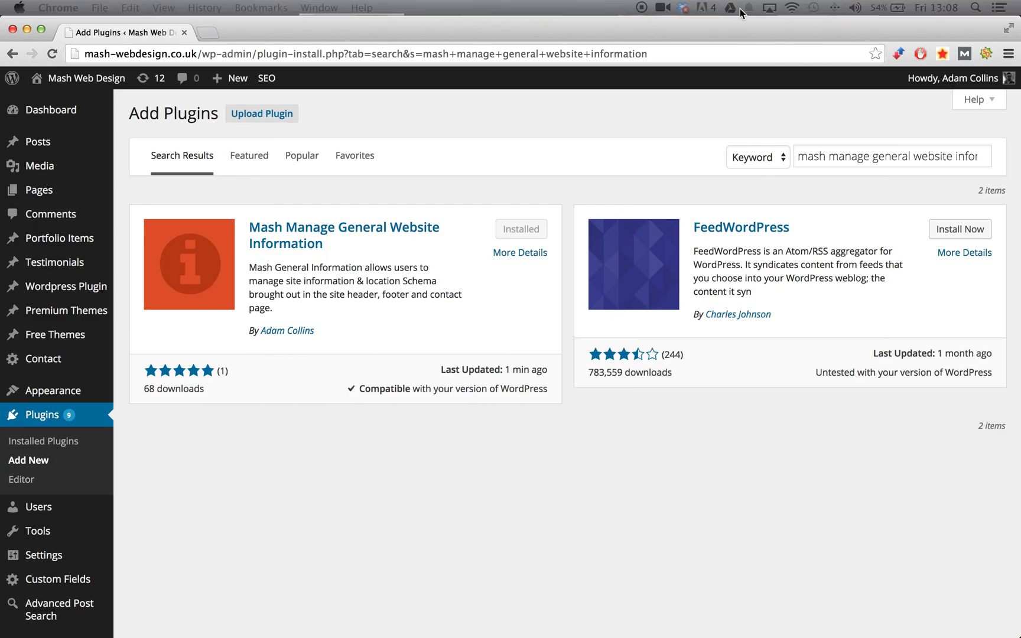
pyautogui.hotkey('ctrl', 'Up')
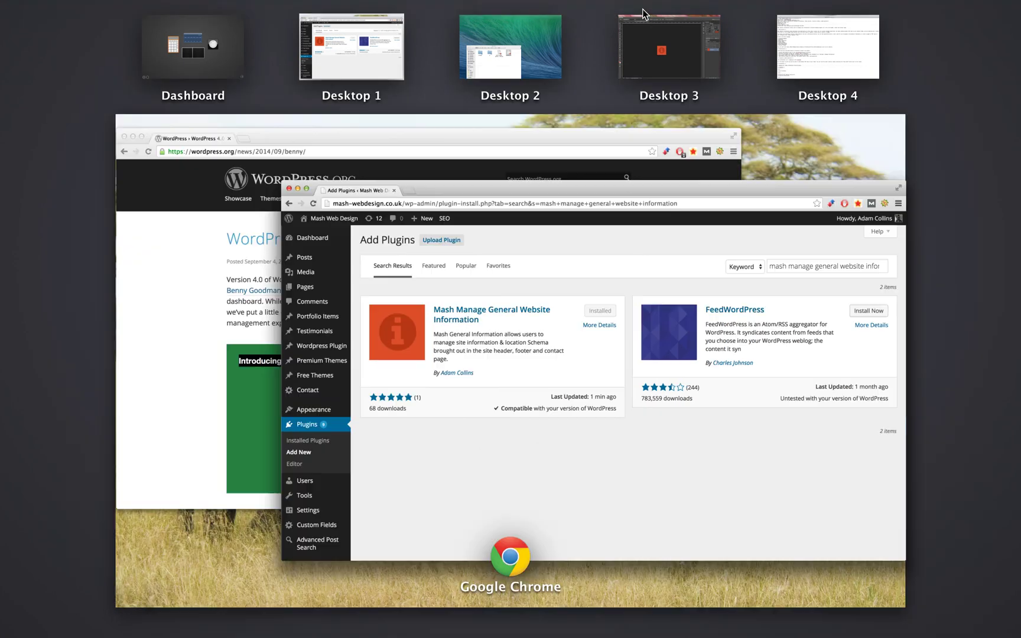